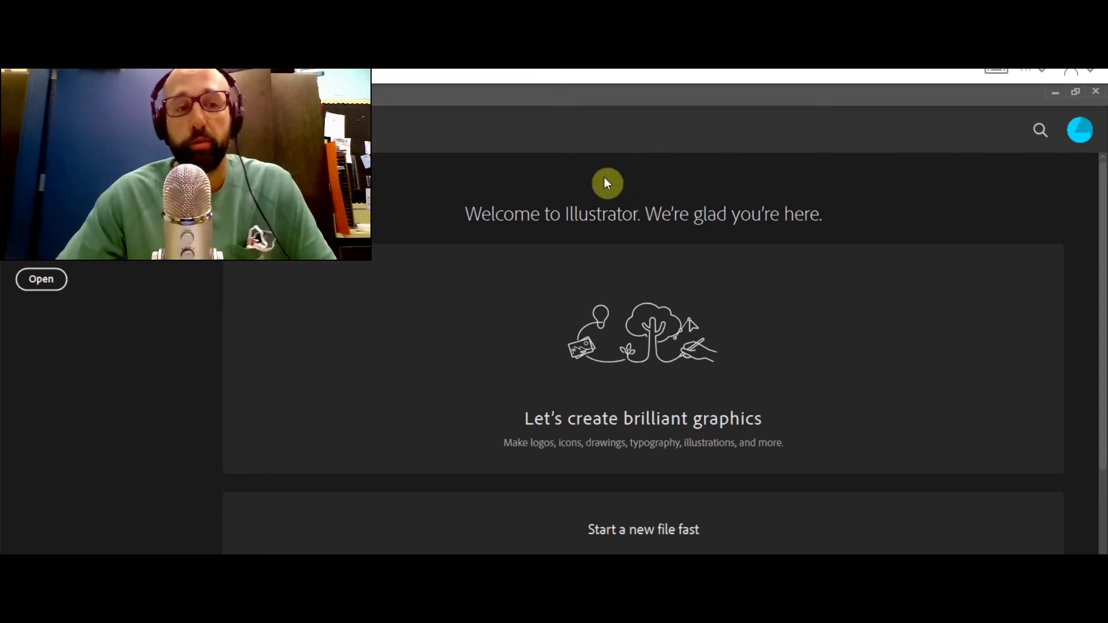
Browse from This PC into My Drive and the course folder, and select Get the Scoop on Name
left_click(43, 285)
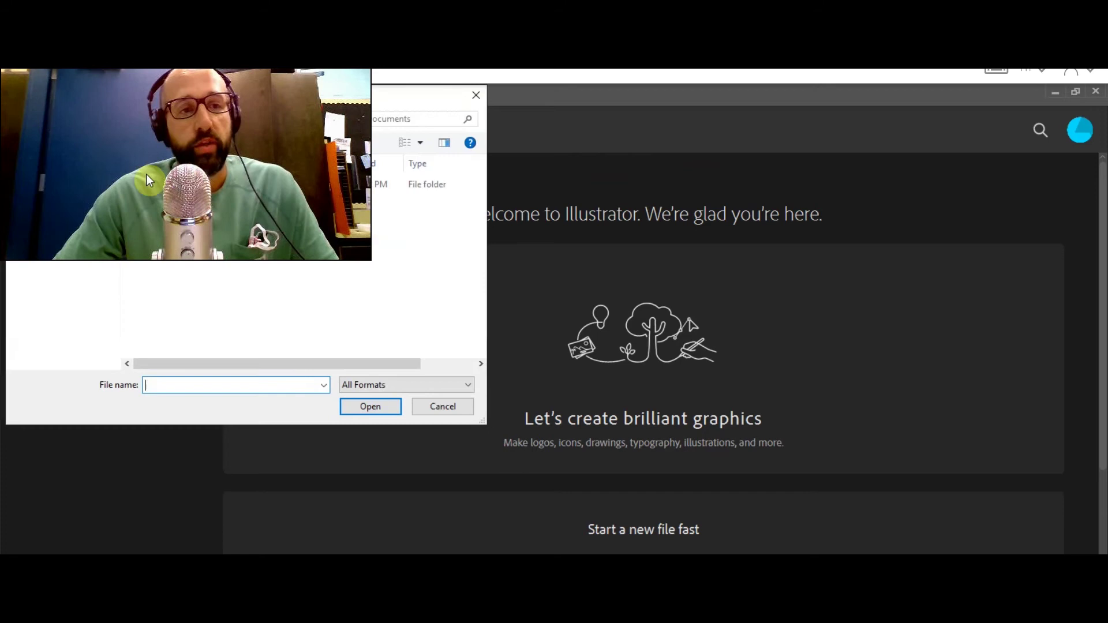
left_click(49, 206)
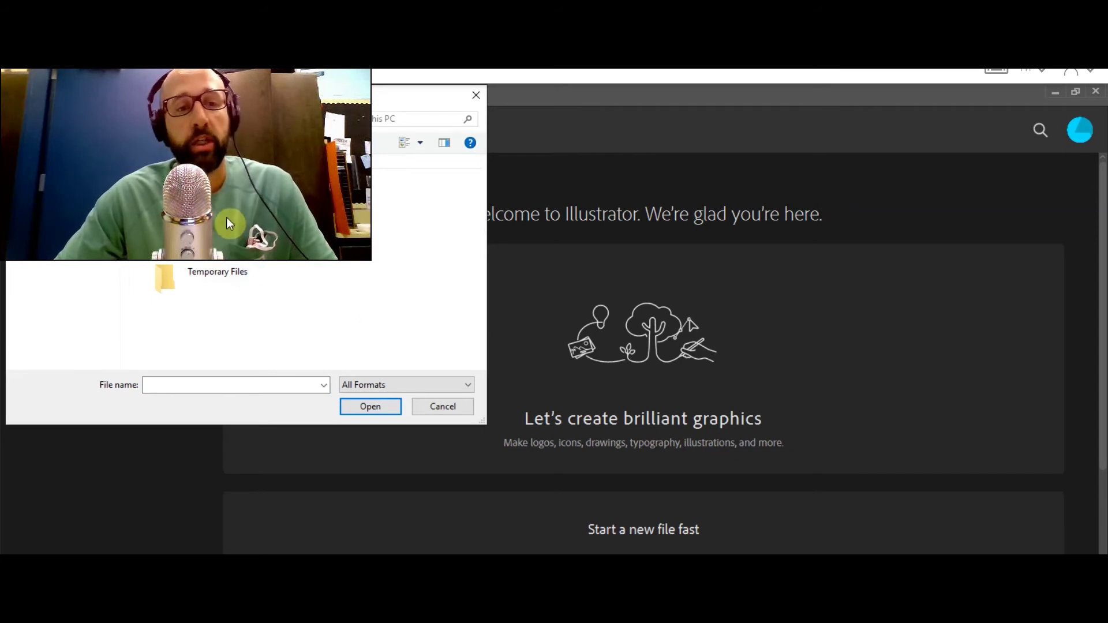
left_click(370, 406)
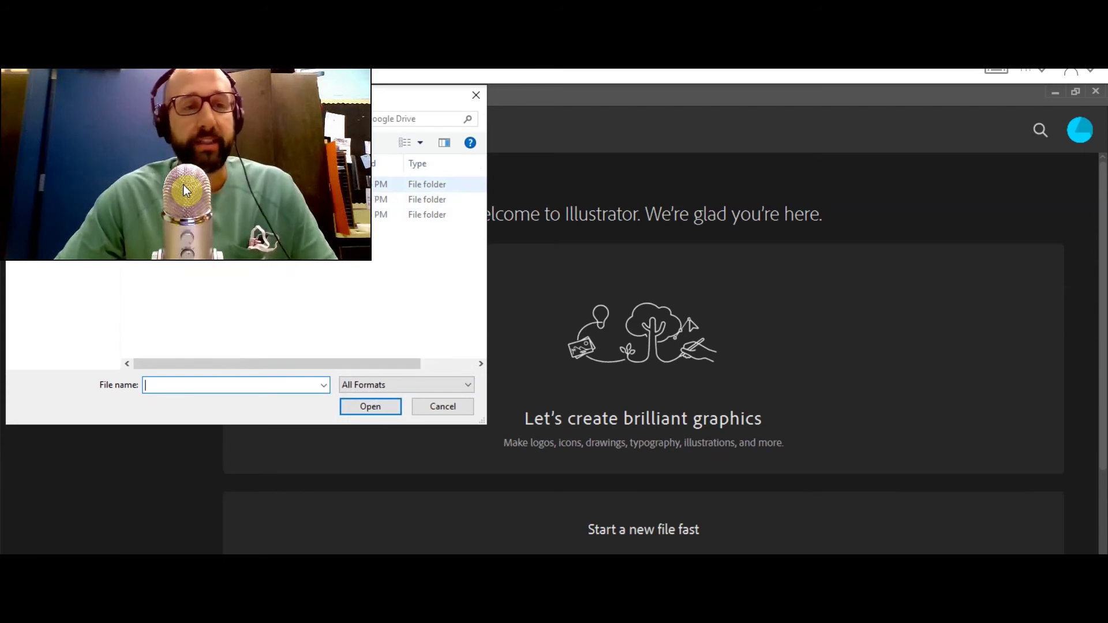
double_click(182, 184)
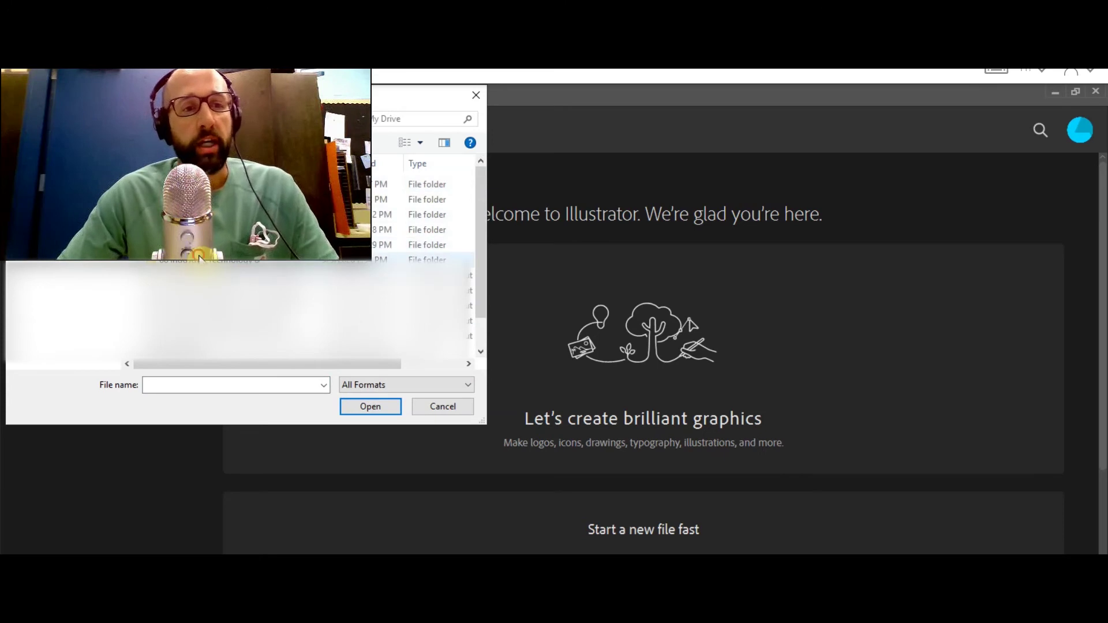
left_click(370, 409)
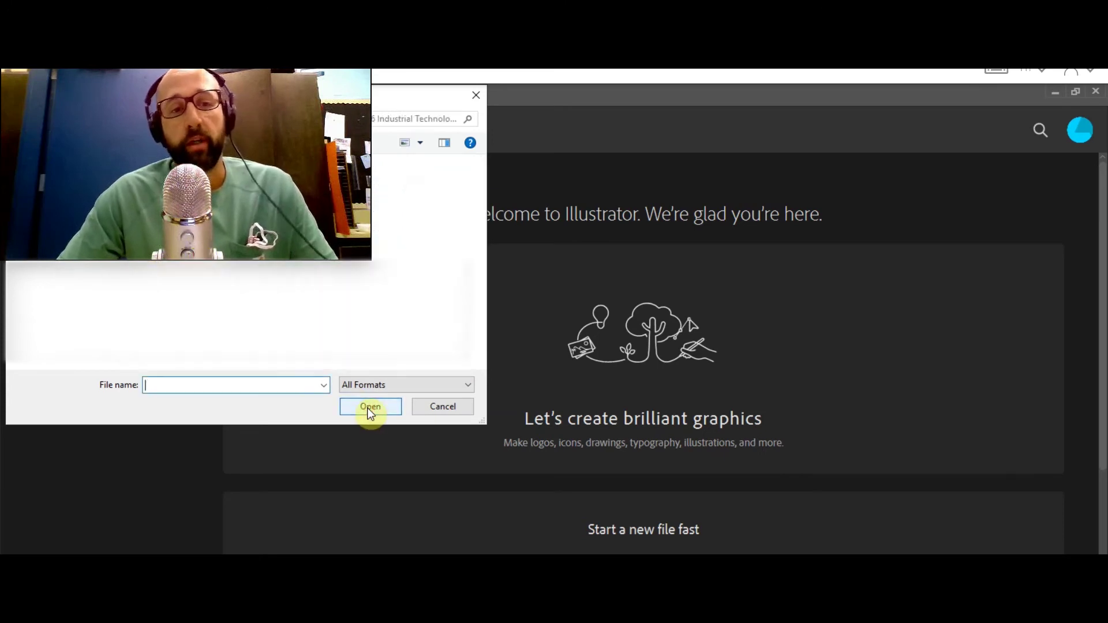
Paste the file name and open Get the Scoop on Name.ai
type("Get the Scoop on Name")
left_click(374, 408)
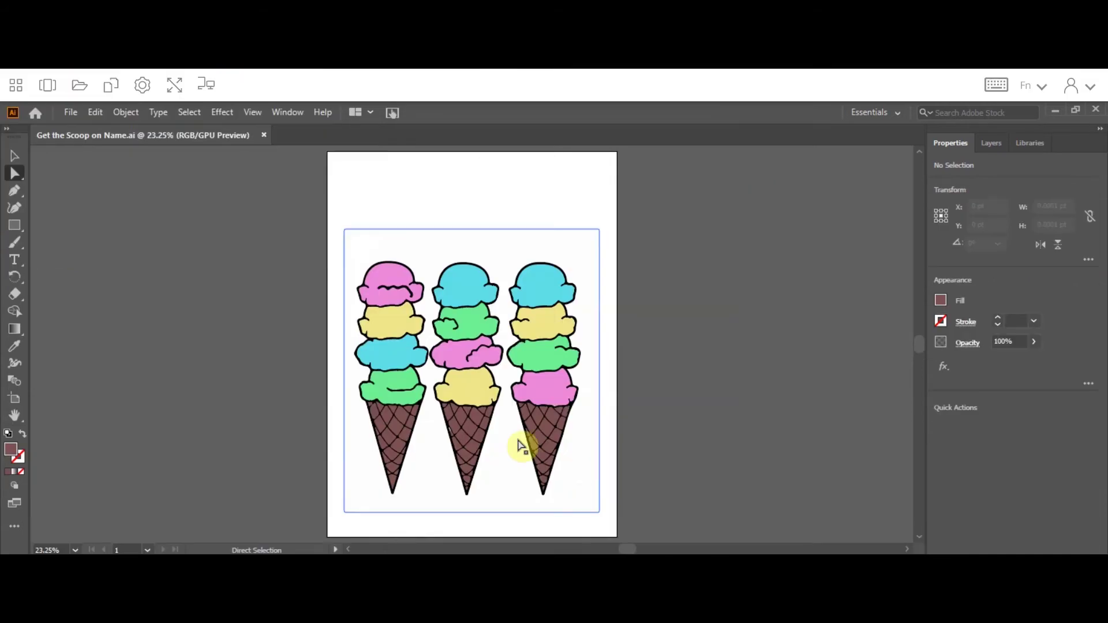
Place a placeholder text above the cones and set its size to 24 pt
left_click(16, 259)
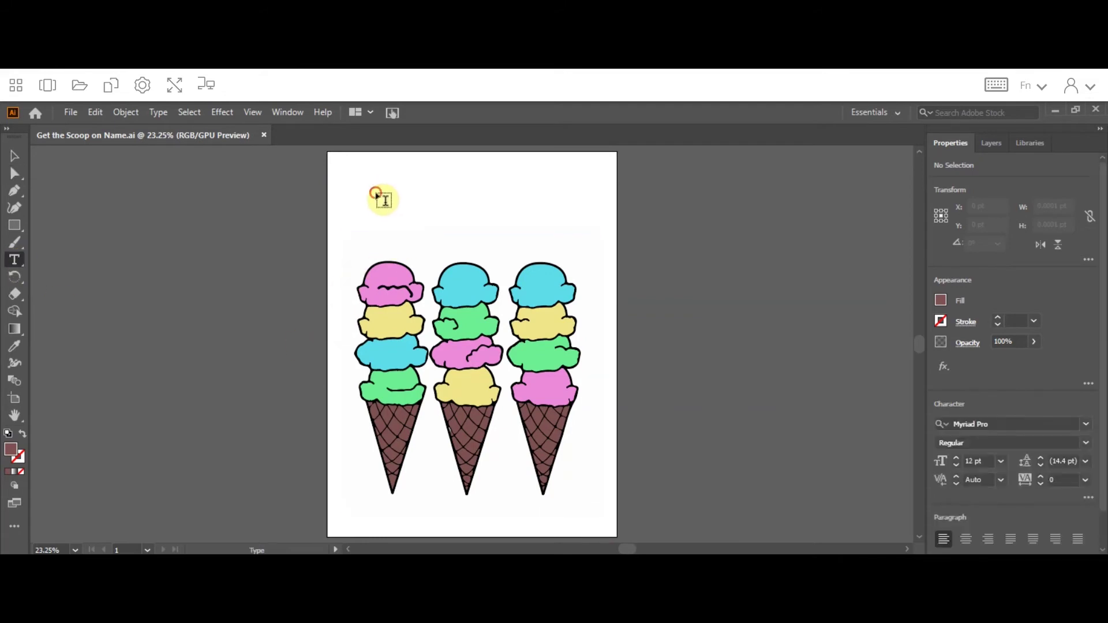
left_click(376, 195)
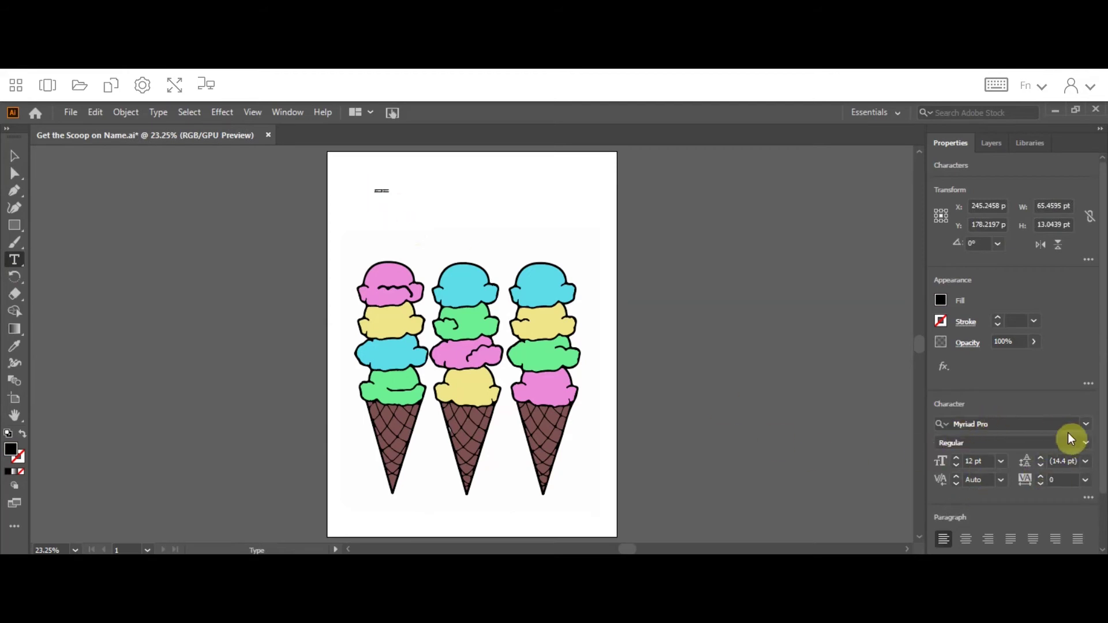
left_click(957, 458)
left_click(957, 458)
left_click(957, 458)
left_click(957, 458)
left_click(957, 459)
left_click(957, 458)
left_click(958, 457)
left_click(958, 457)
left_click(958, 468)
left_click(957, 467)
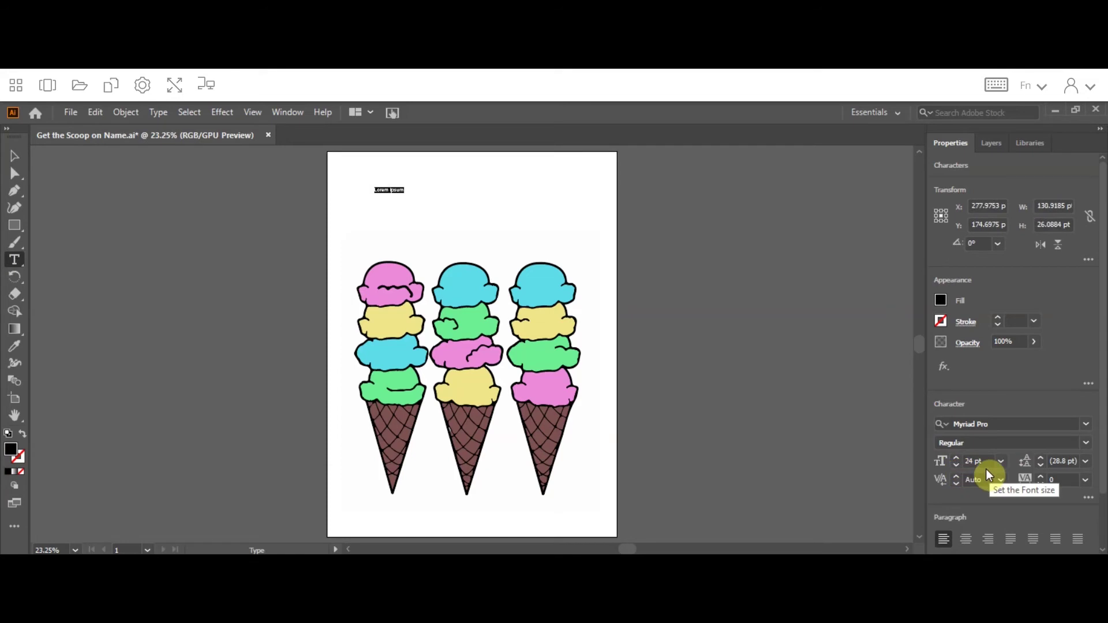
Change the placeholder's font family to Postino Std
left_click(981, 426)
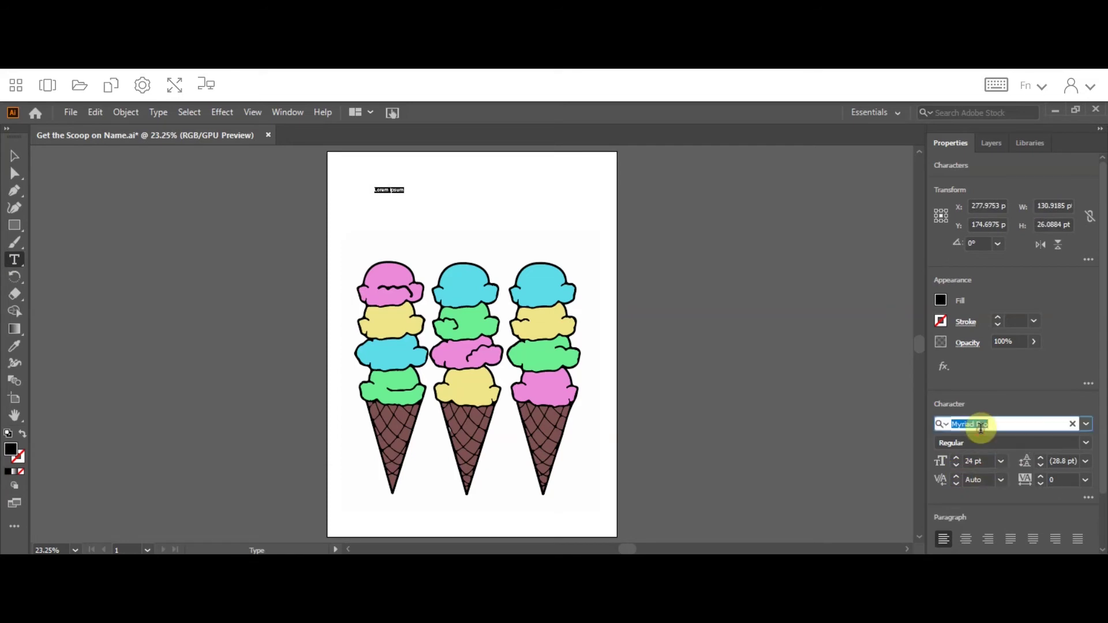
left_click(1088, 427)
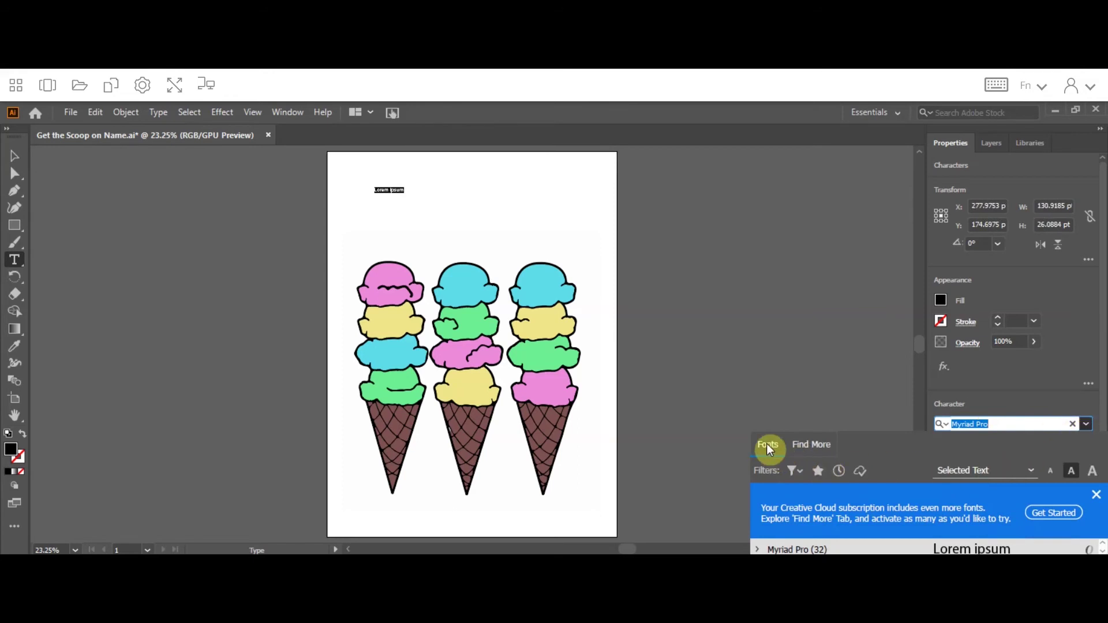
scroll(878, 547, "down", 3)
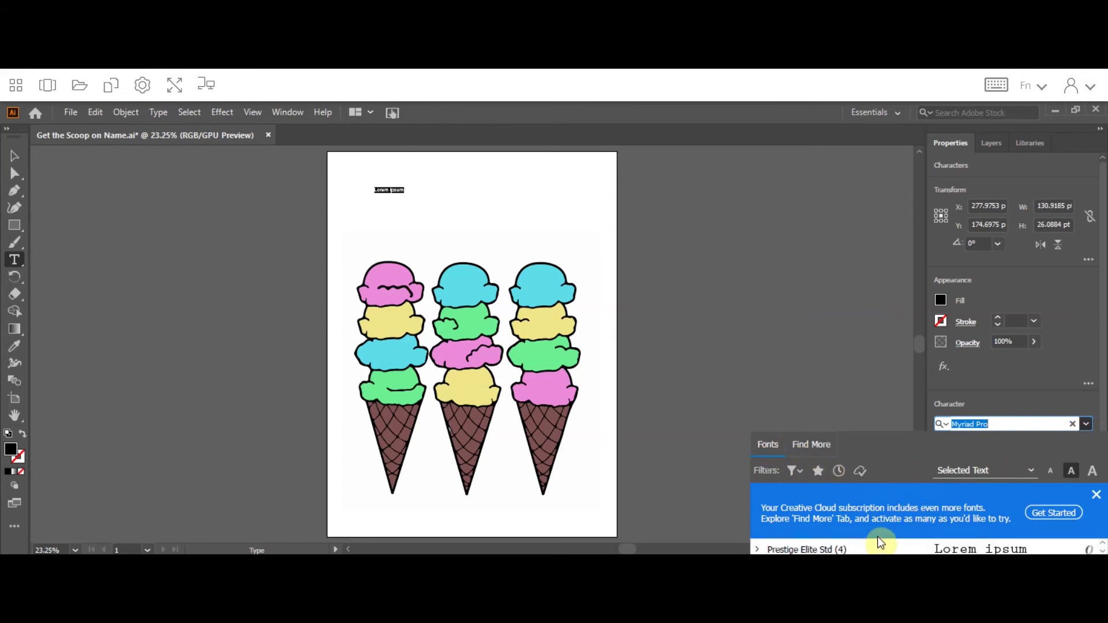
left_click(1096, 495)
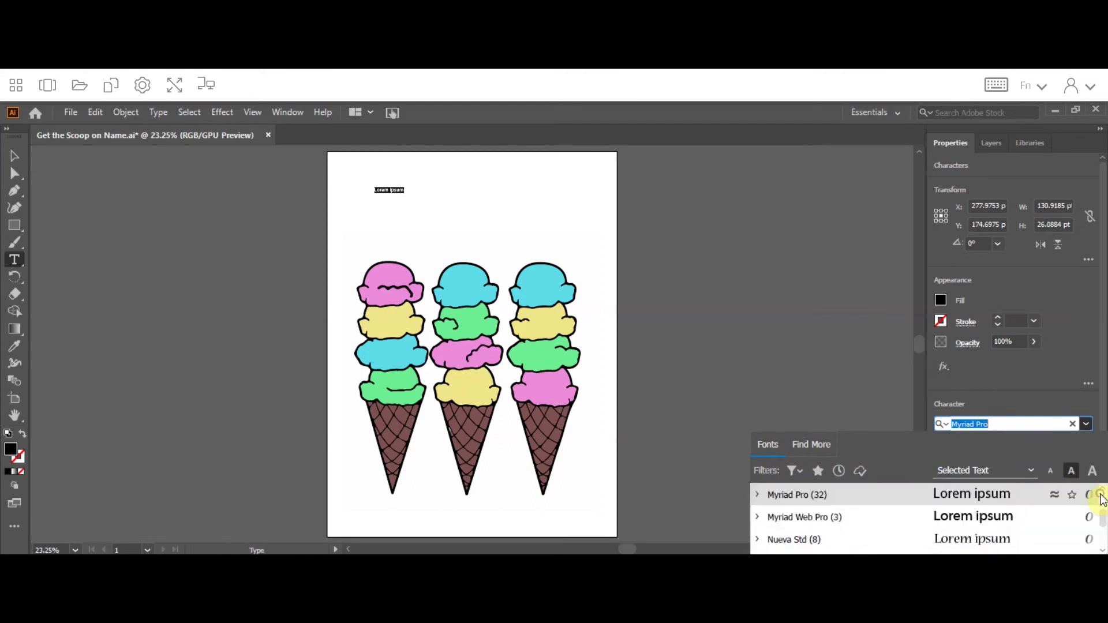
scroll(1033, 517, "down", 5)
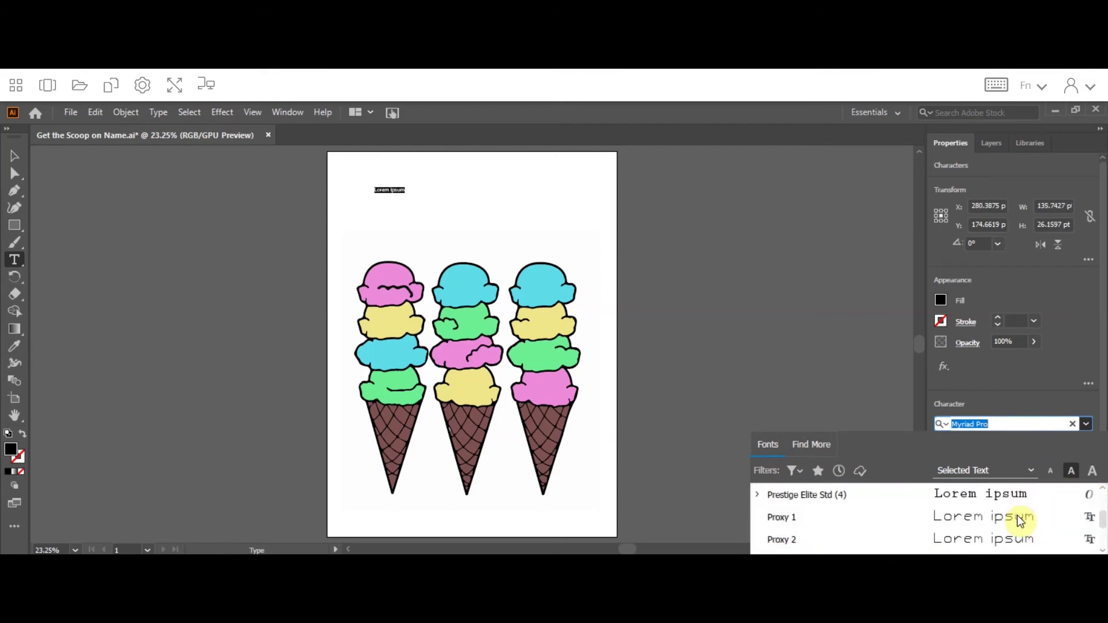
scroll(1021, 520, "up", 1)
scroll(988, 525, "down", 1)
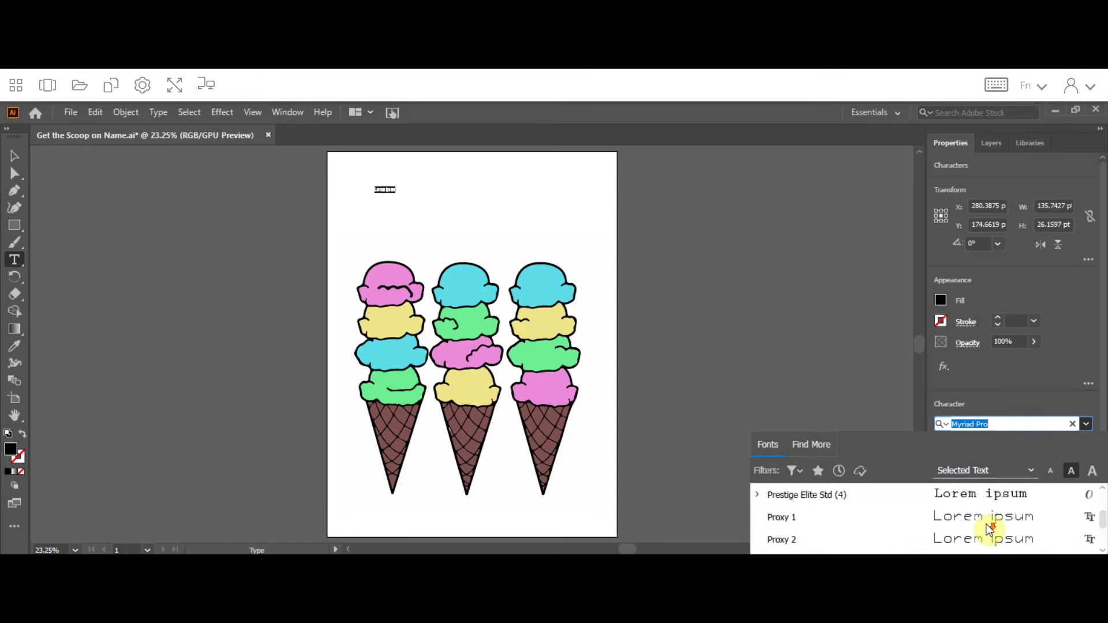
scroll(1002, 525, "up", 1)
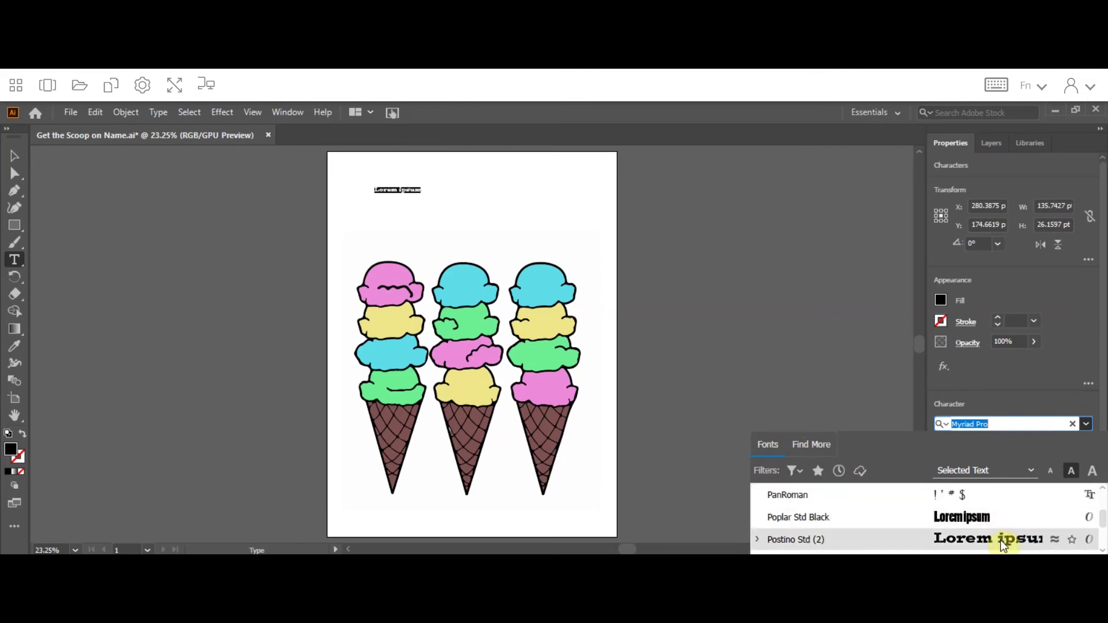
left_click(1003, 542)
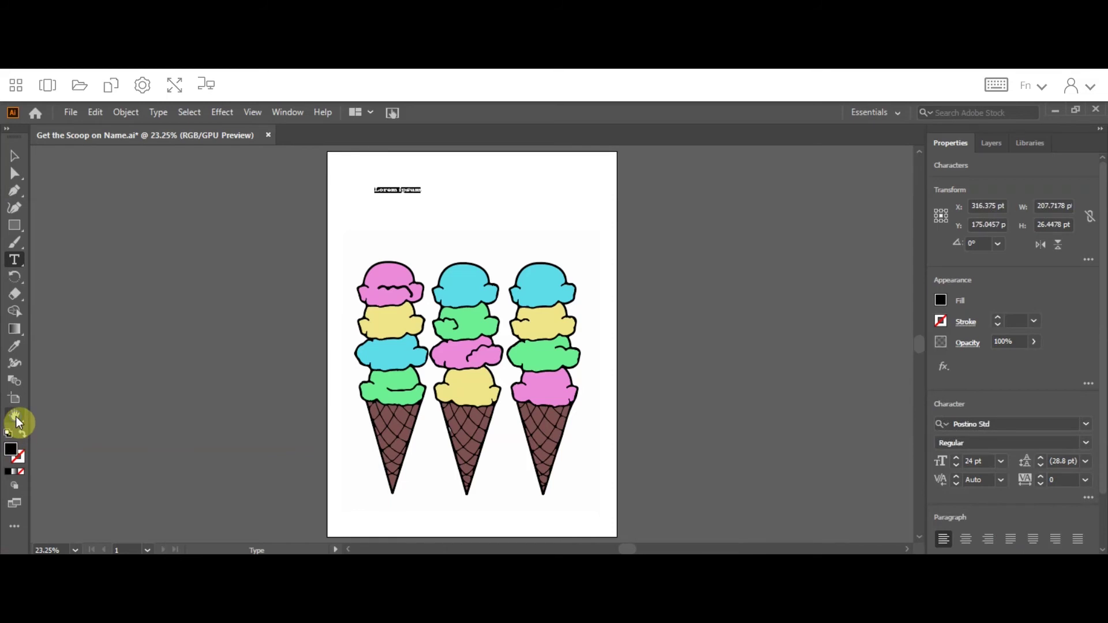
Zoom to 100% on the placeholder and retype it as 'Loves his family'
left_click_drag(15, 417, 54, 415)
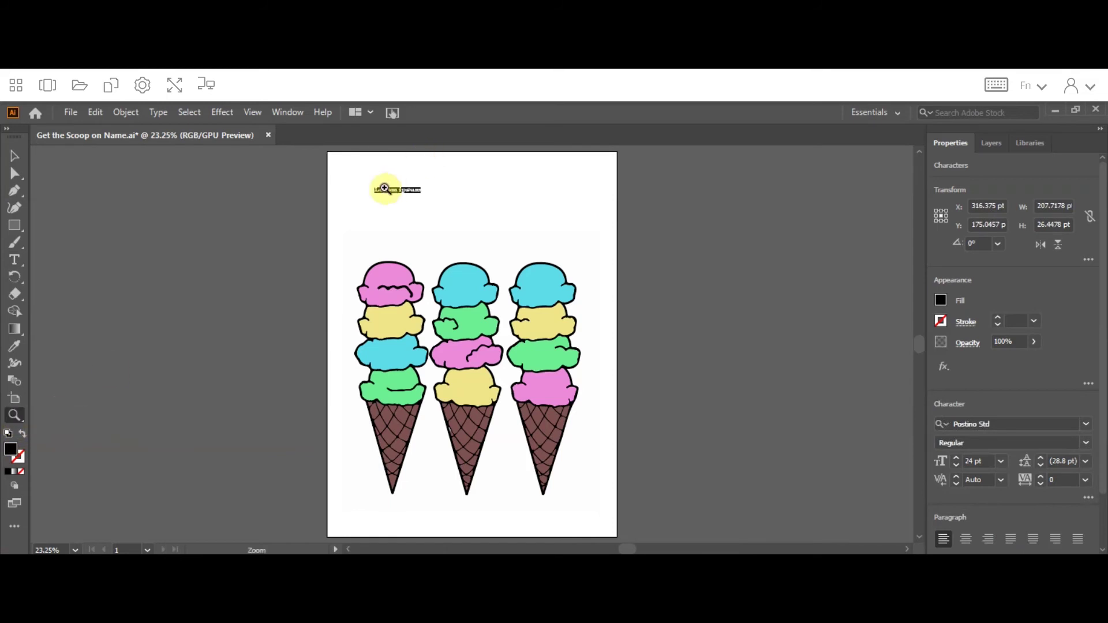
left_click(386, 185)
left_click(503, 354)
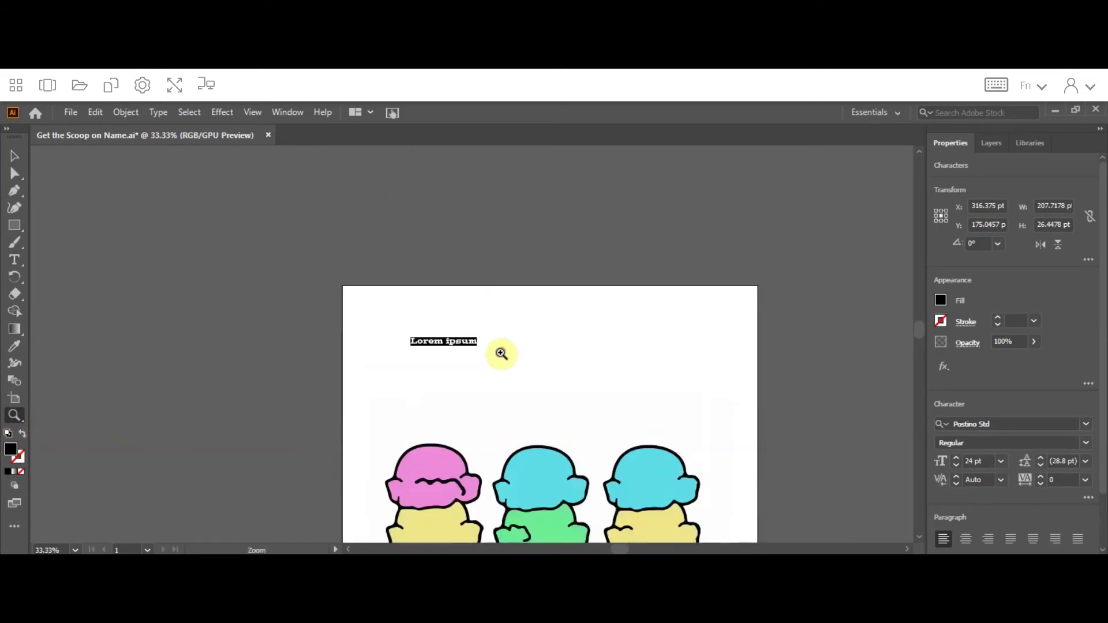
left_click(465, 349)
left_click(465, 349)
left_click(465, 349)
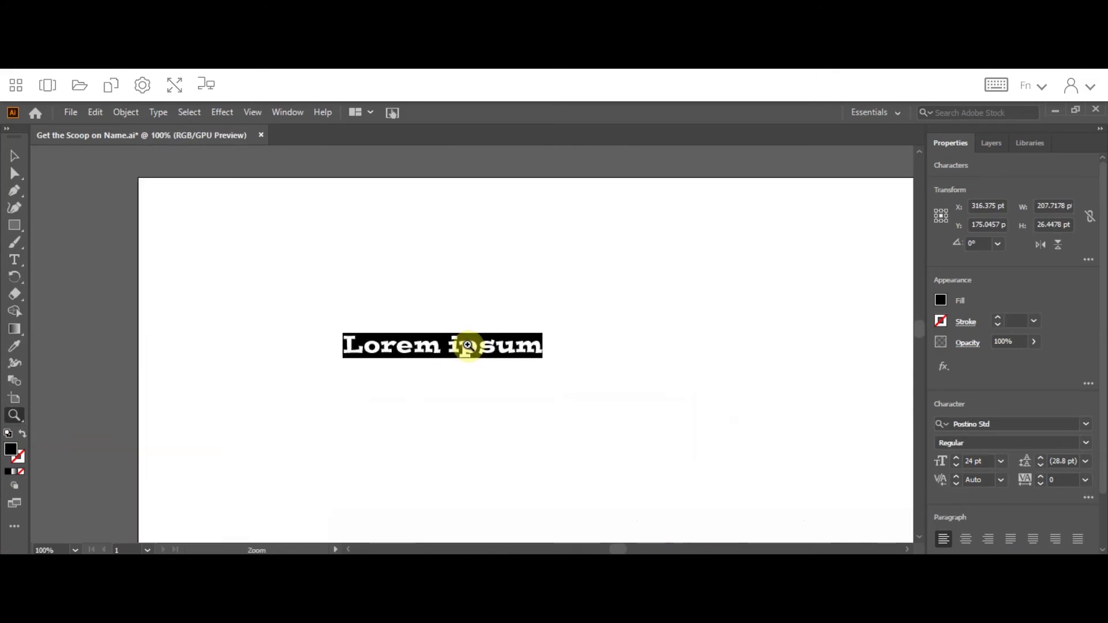
left_click(16, 256)
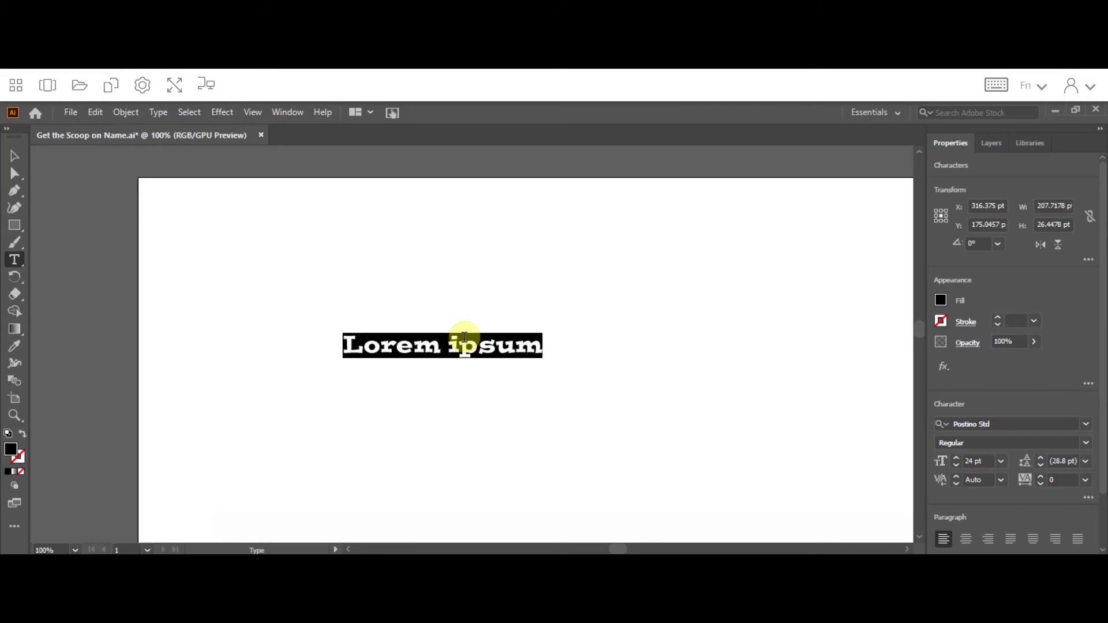
type("Loves his family")
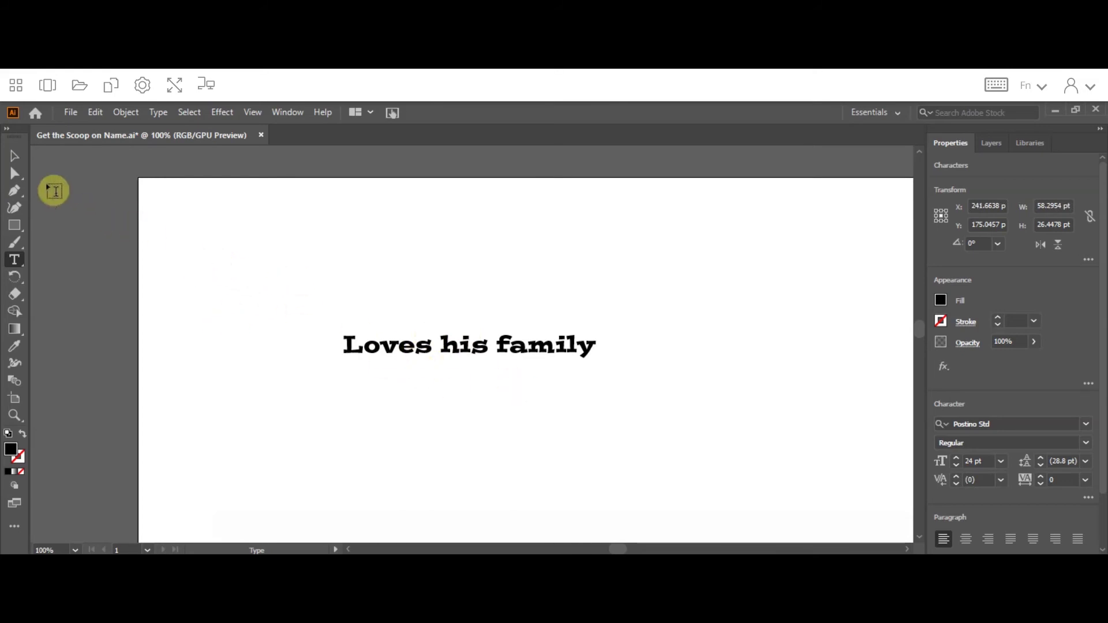
Move 'Loves his family' onto the pink scoop, break it before 'family', and nudge it into place
left_click(15, 172)
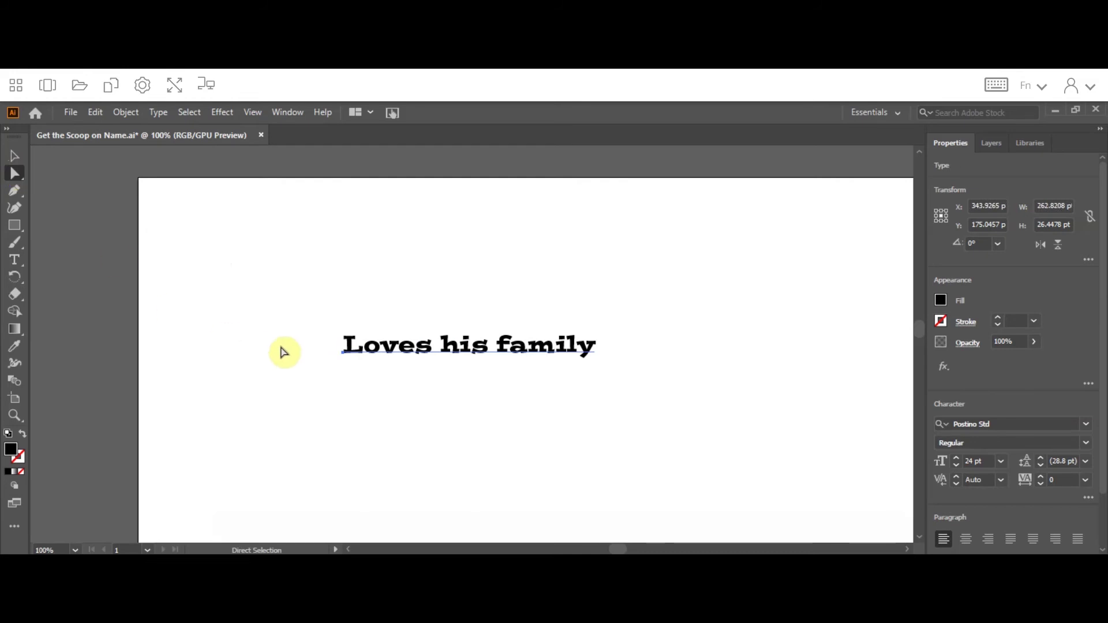
left_click_drag(396, 352, 334, 421)
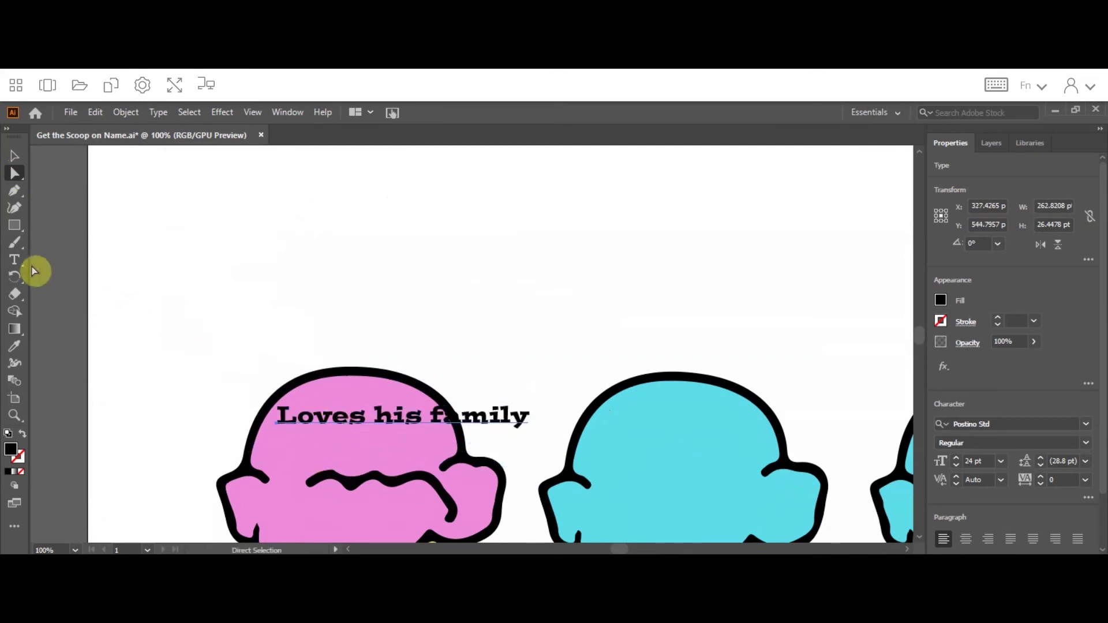
left_click(17, 263)
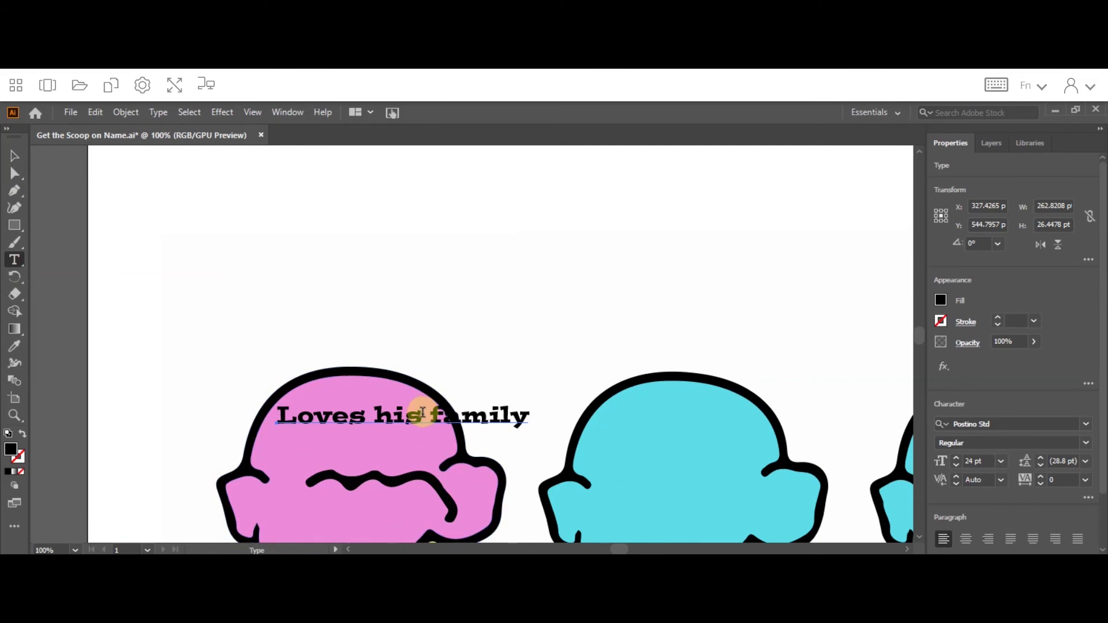
left_click(427, 411)
key("Return")
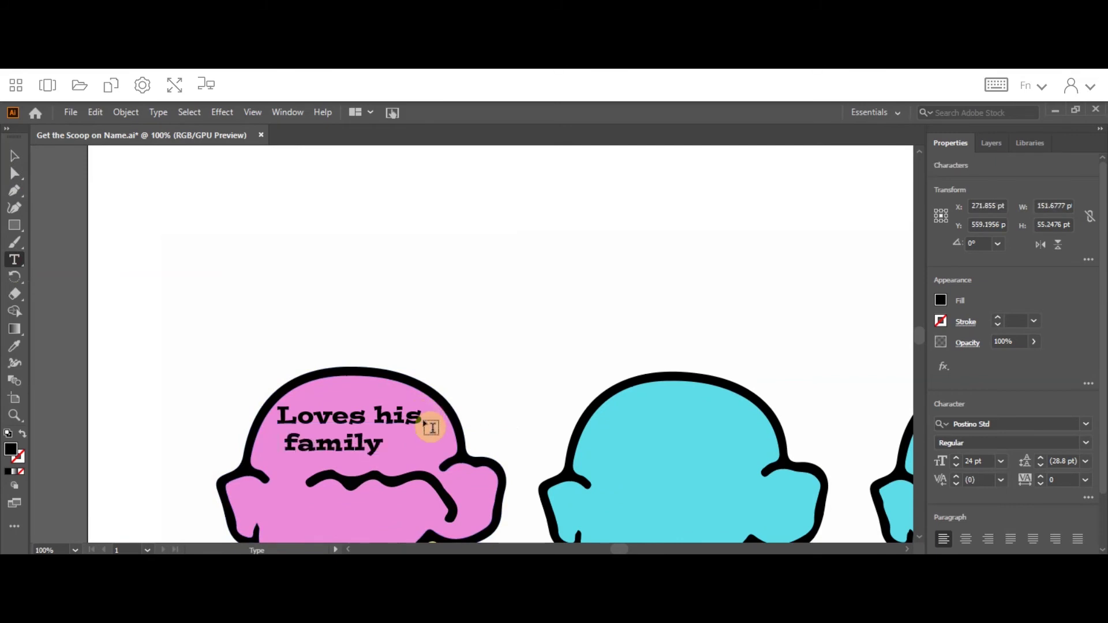
left_click(15, 173)
left_click(281, 448)
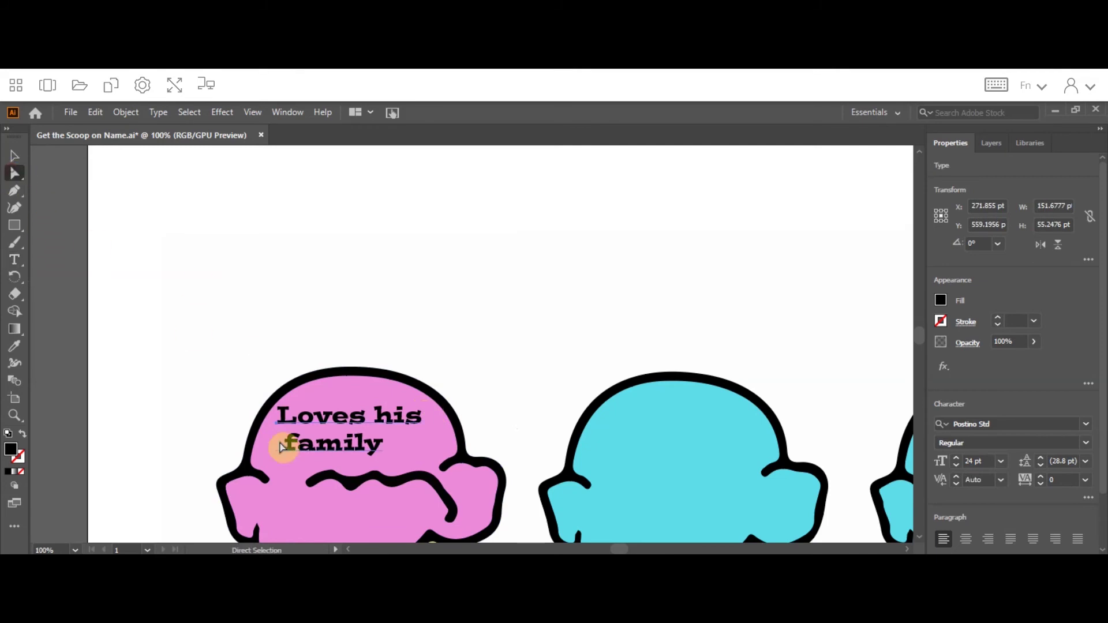
left_click_drag(325, 428, 330, 429)
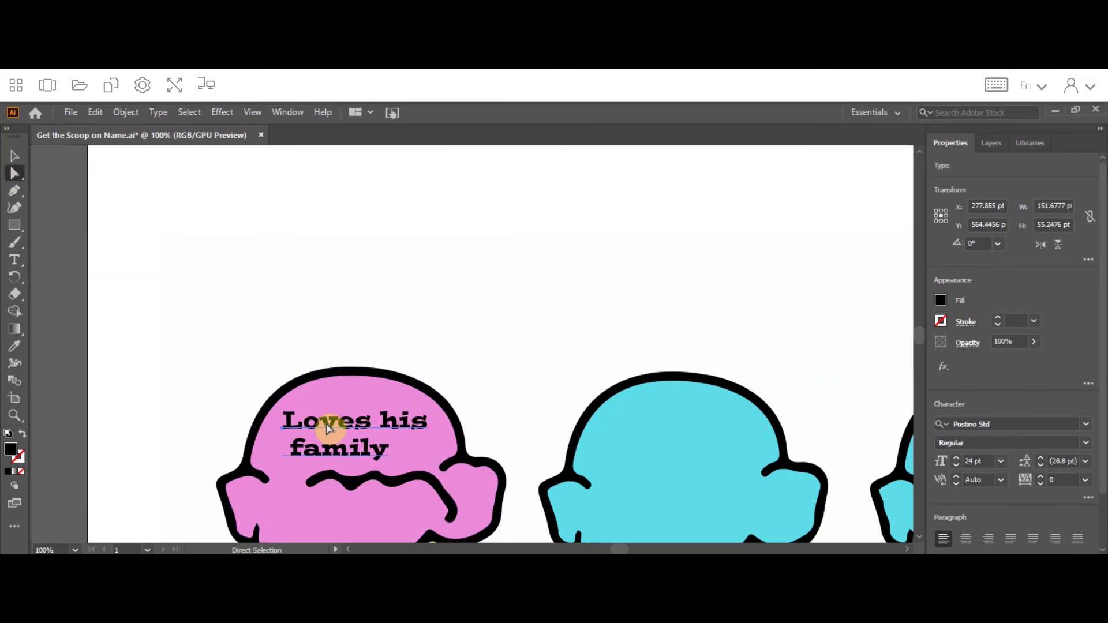
left_click(17, 414)
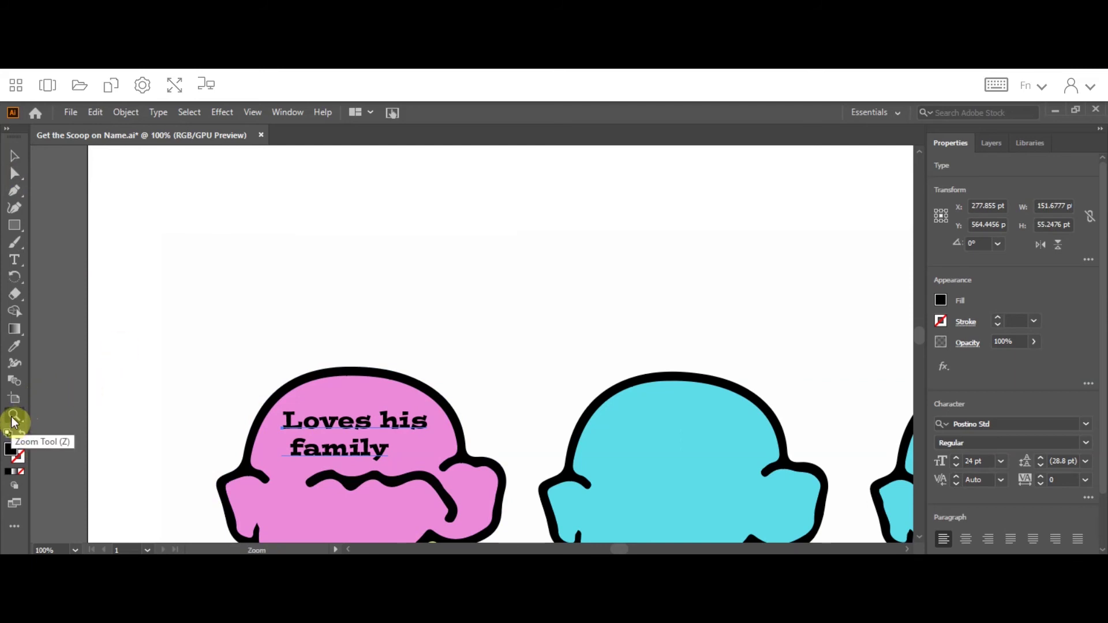
Switch to the Hand Tool and fit the whole artboard in the window
left_click(14, 419)
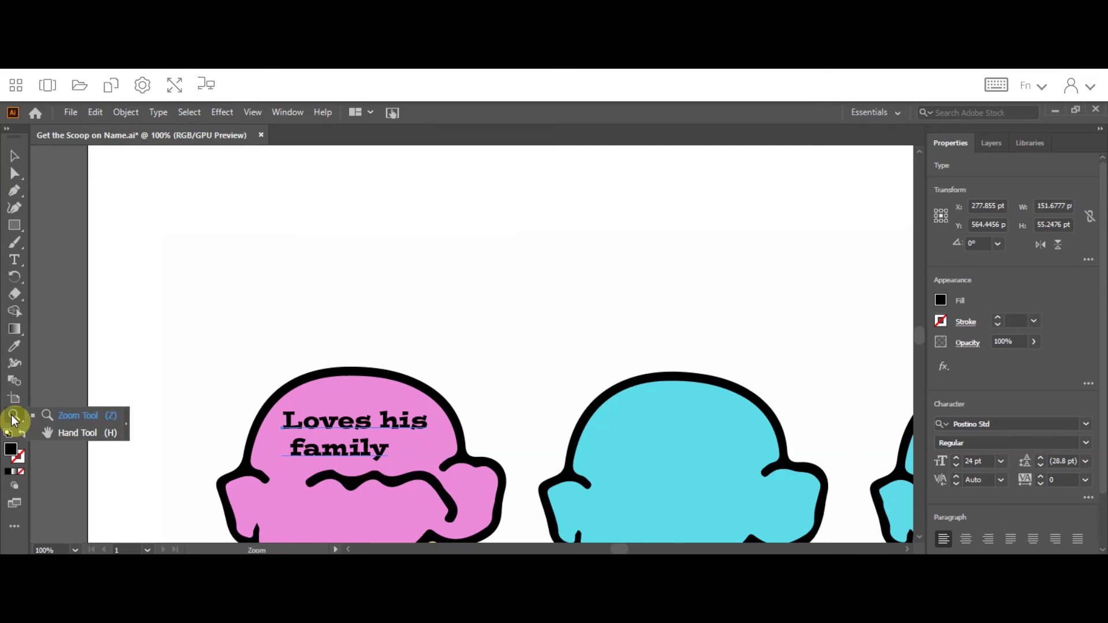
left_click(72, 434)
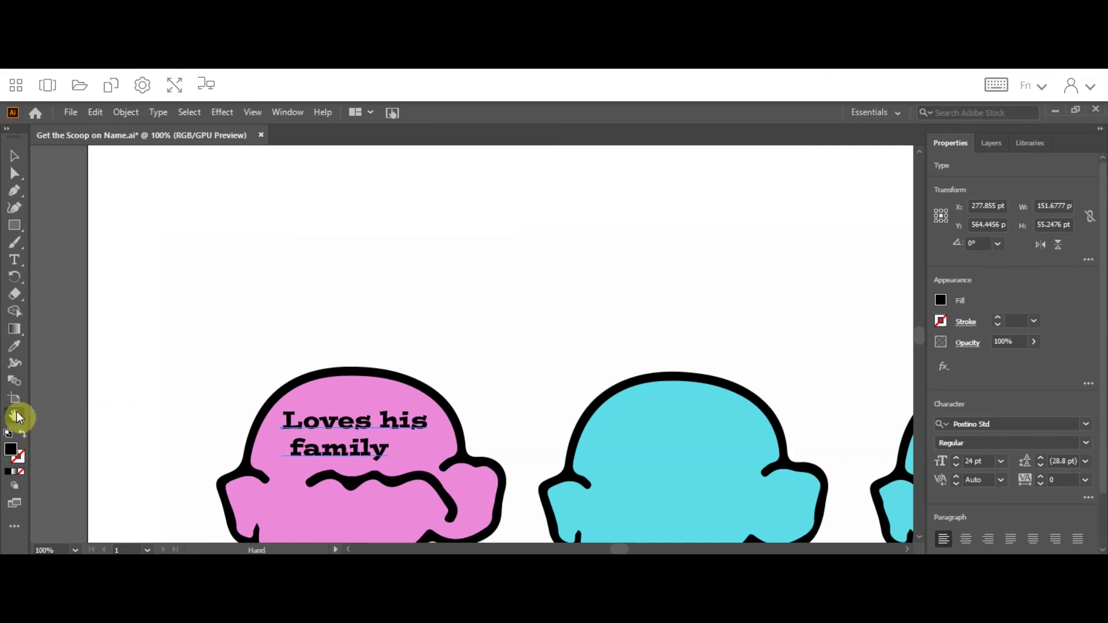
double_click(17, 416)
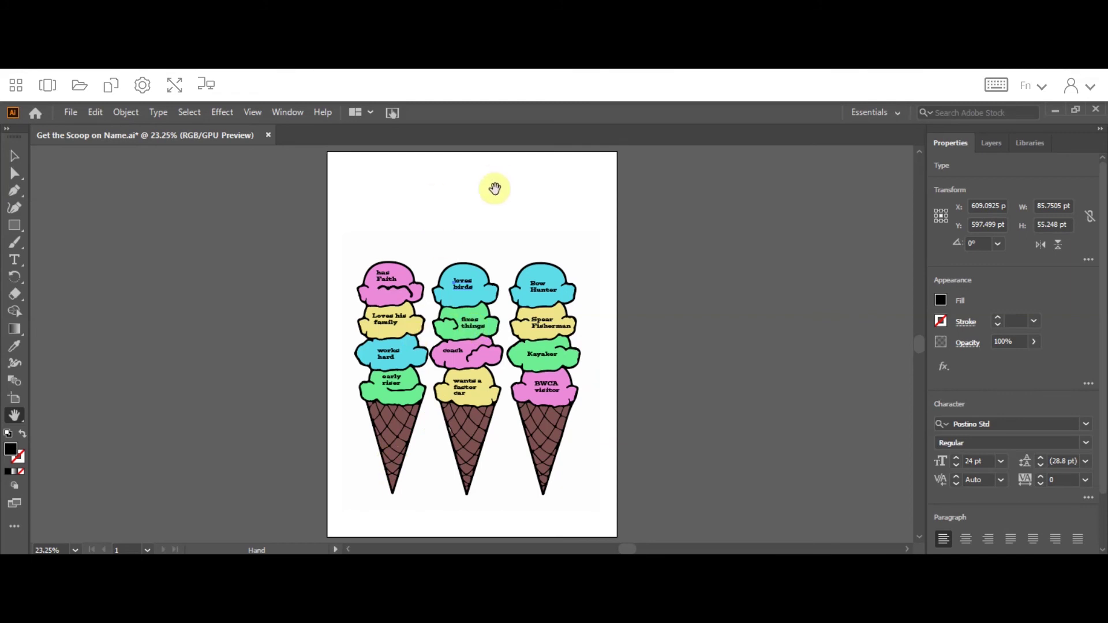
Start a new text line at the top of the page with a much larger font size
left_click(19, 261)
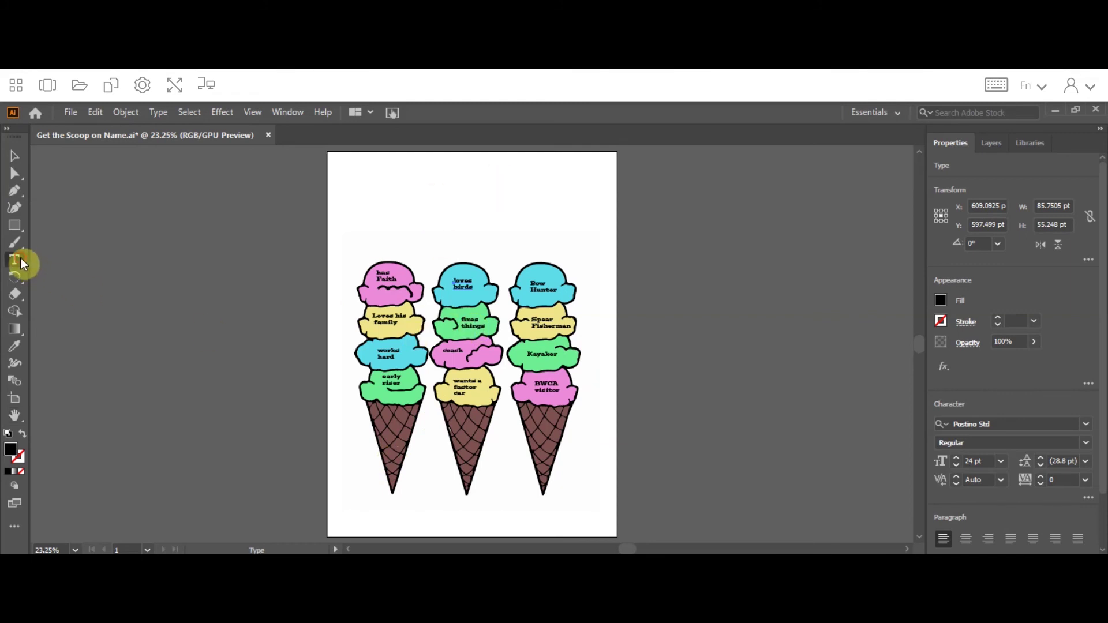
left_click(352, 184)
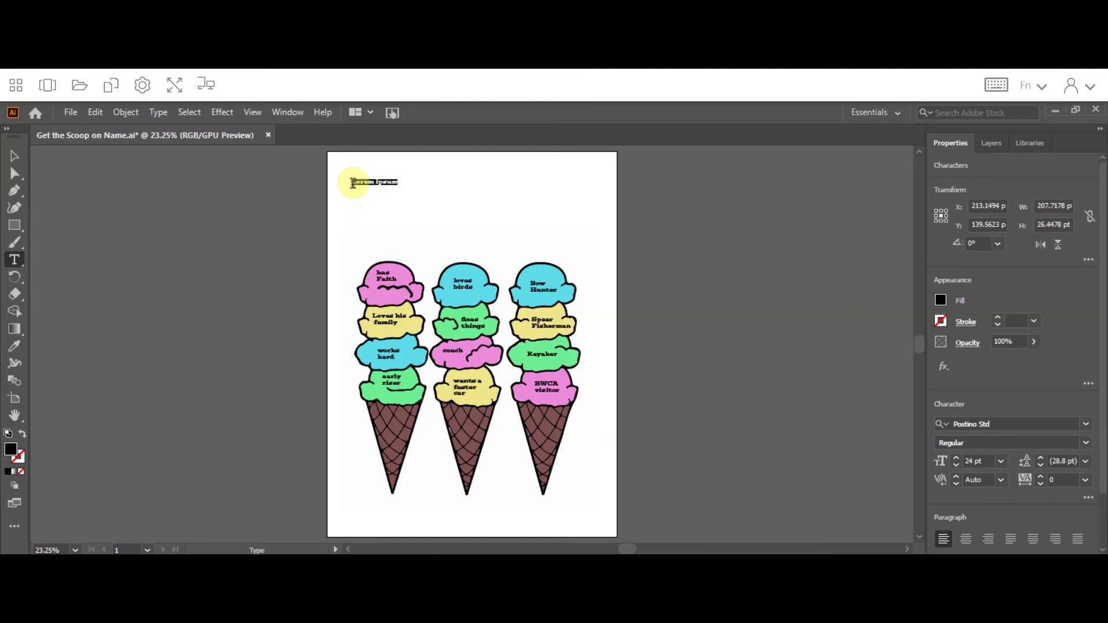
left_click(956, 457)
left_click(956, 457)
left_click(956, 457)
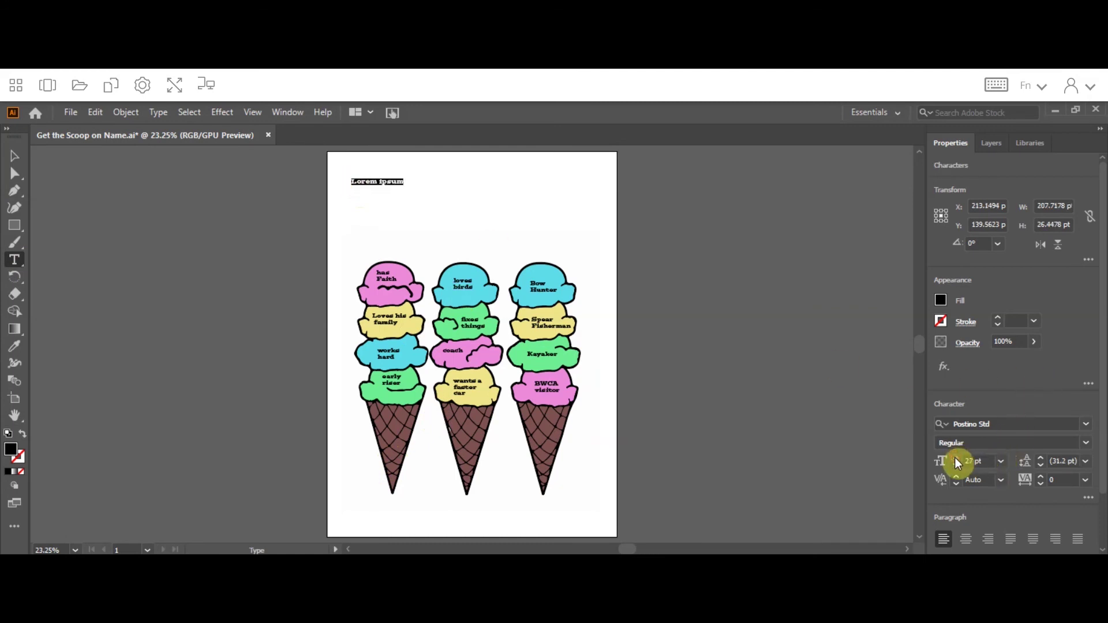
left_click(956, 457)
left_click(956, 457)
left_click(956, 457)
left_click(956, 457)
left_click(956, 457)
left_click(956, 457)
left_click(956, 457)
left_click(956, 457)
left_click(956, 458)
left_click(956, 458)
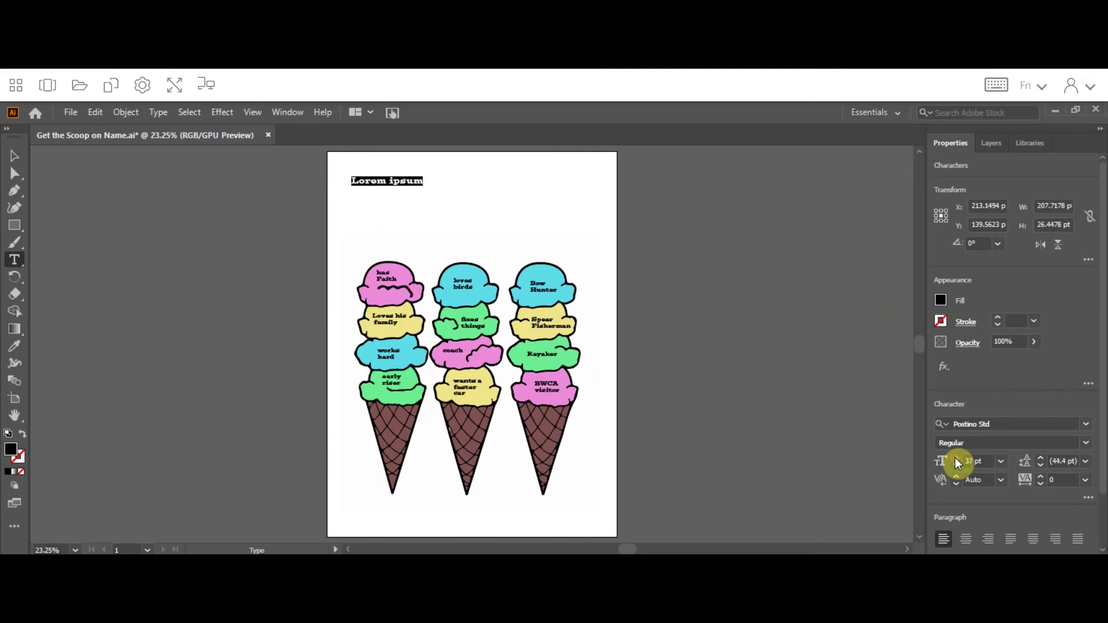
left_click(956, 457)
left_click(956, 458)
left_click(956, 457)
double_click(956, 457)
left_click(956, 457)
double_click(956, 457)
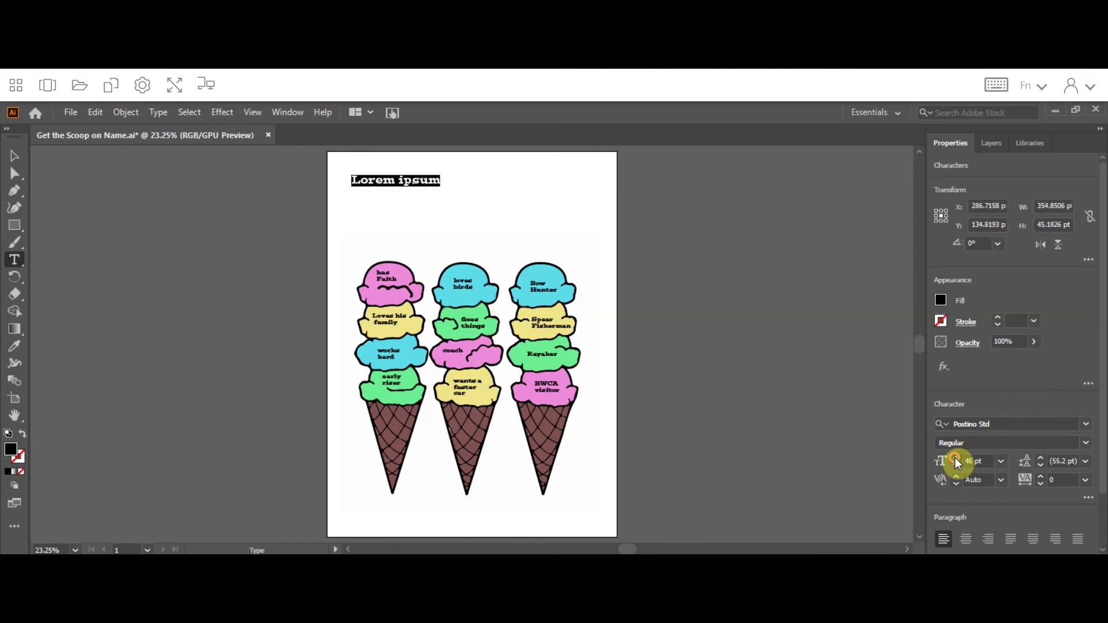
double_click(956, 458)
left_click(956, 457)
double_click(956, 457)
double_click(956, 457)
left_click(956, 457)
double_click(956, 457)
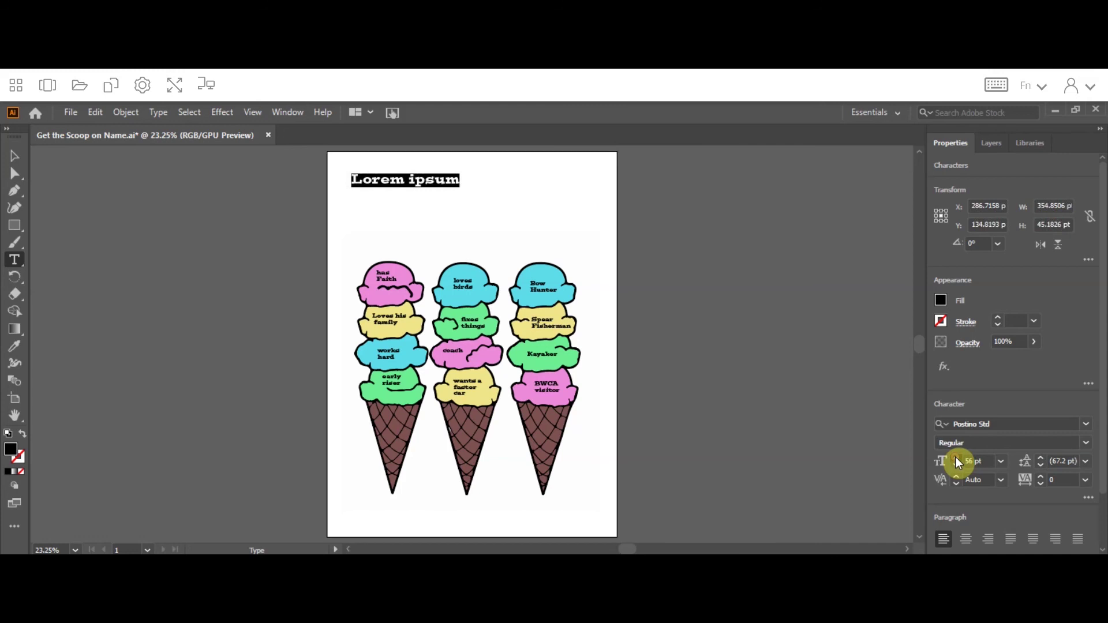
double_click(956, 457)
left_click(956, 457)
double_click(956, 457)
left_click(956, 457)
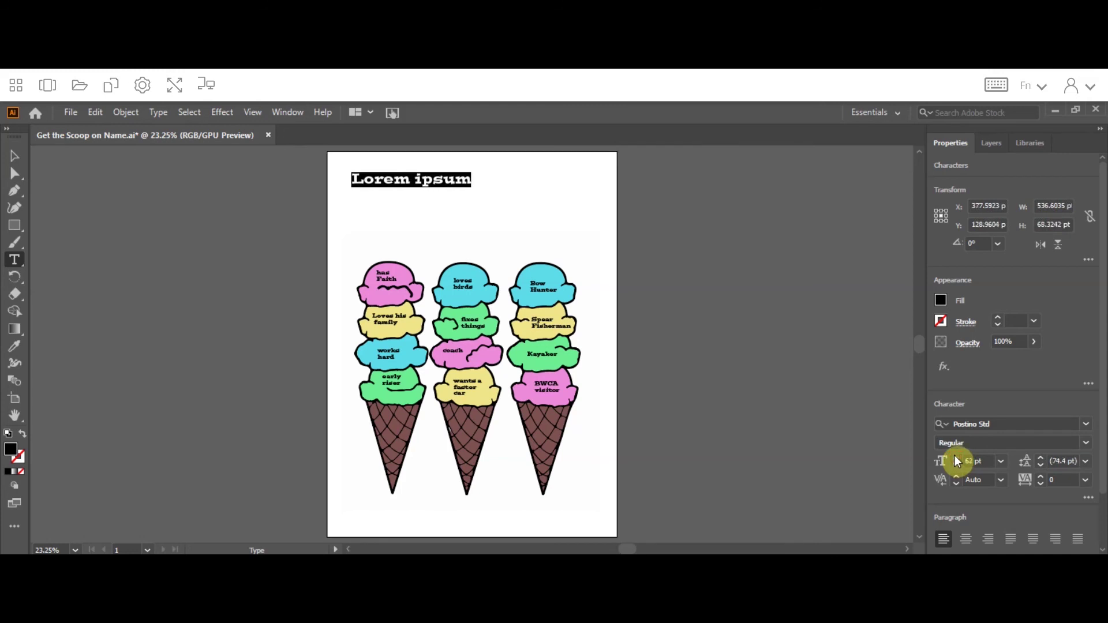
Type the headline 'Get the Scoop on:' with 'Your Name' on a second line
type("Get the S")
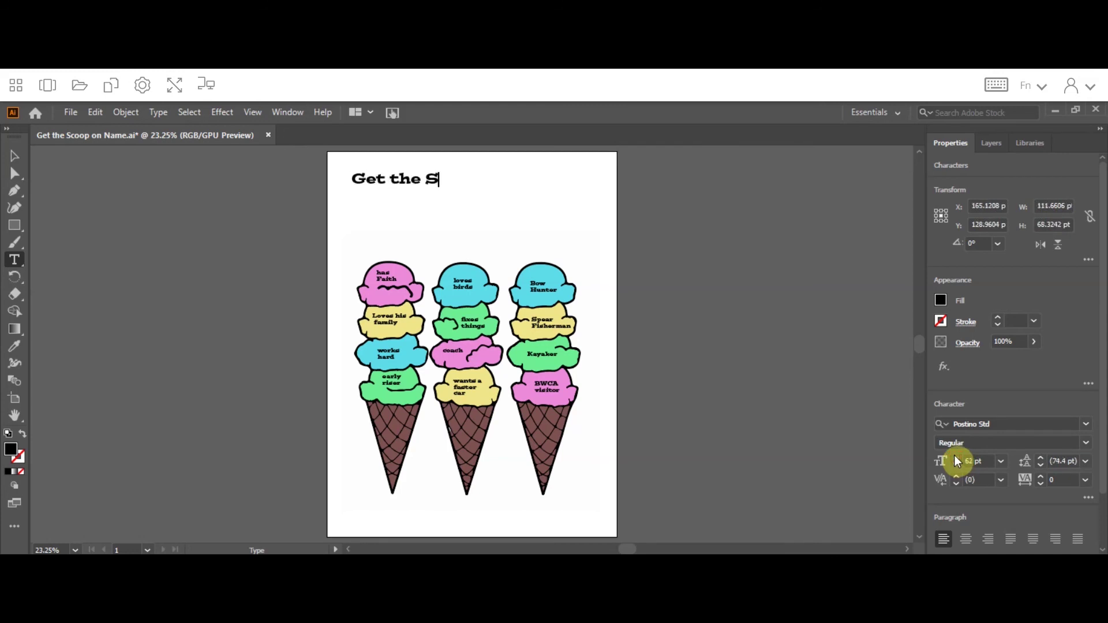
type("coop on:")
key("Return")
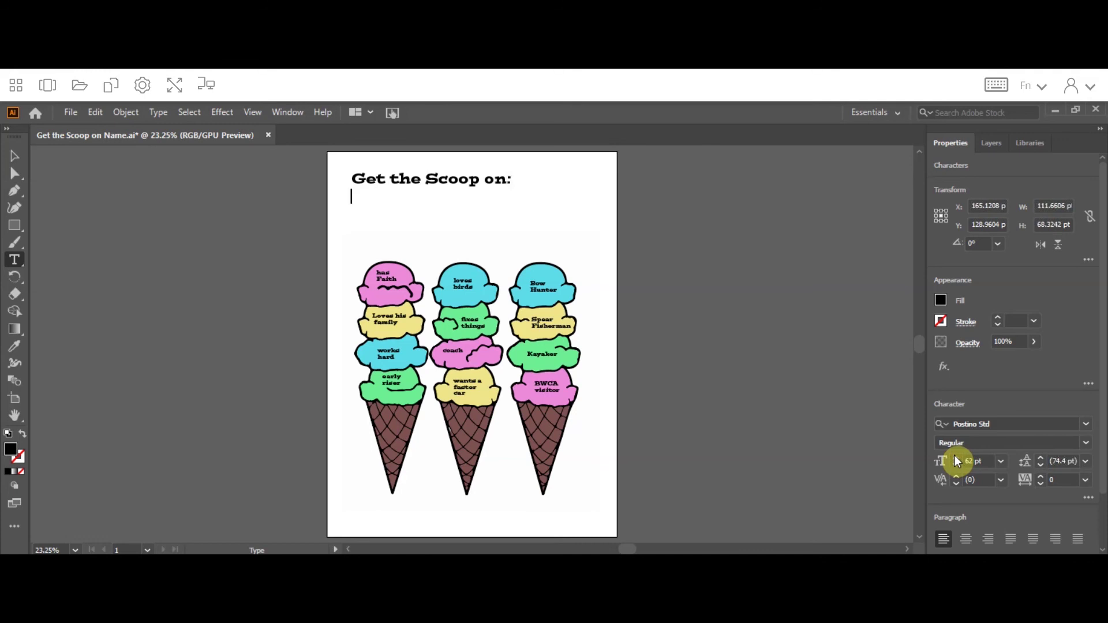
type("Your Name Here")
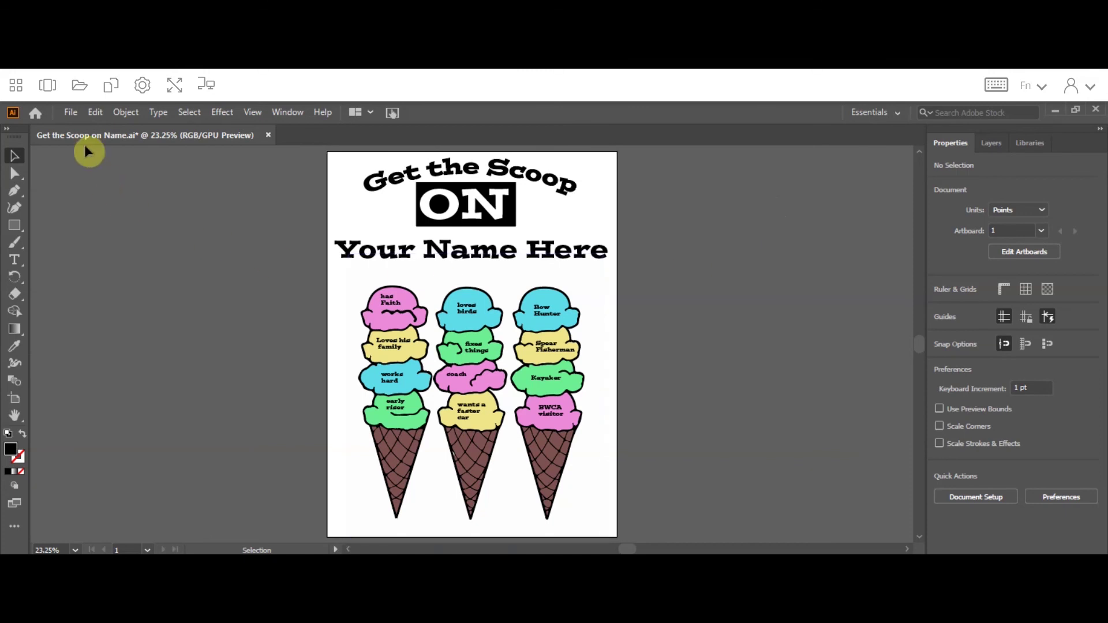
Save Get the Scoop on Name.ai with File > Save
left_click(71, 111)
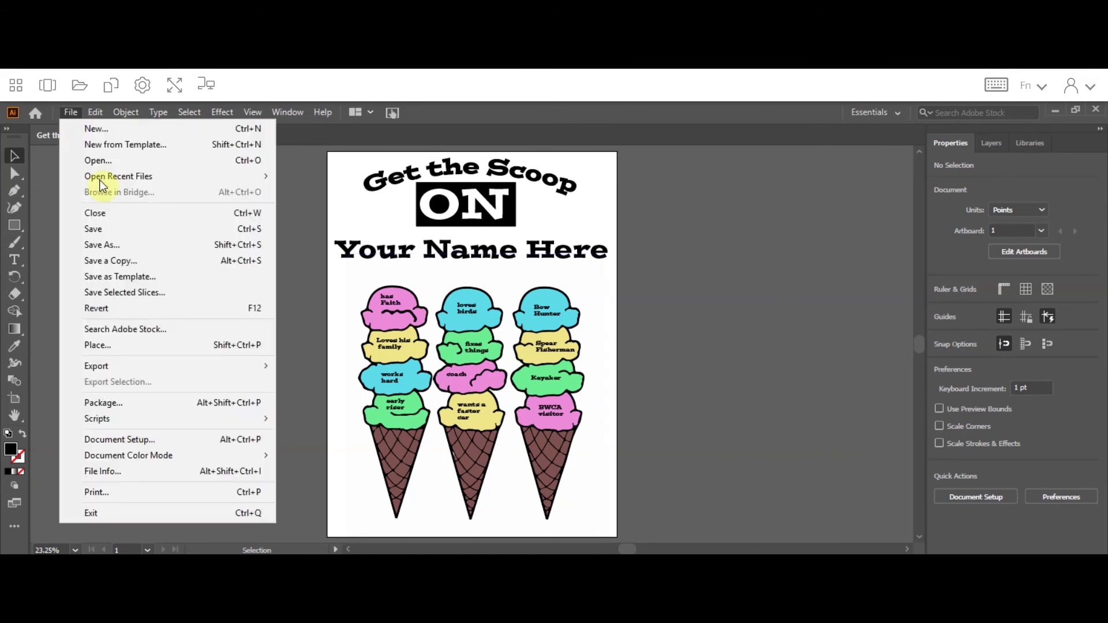
left_click(115, 229)
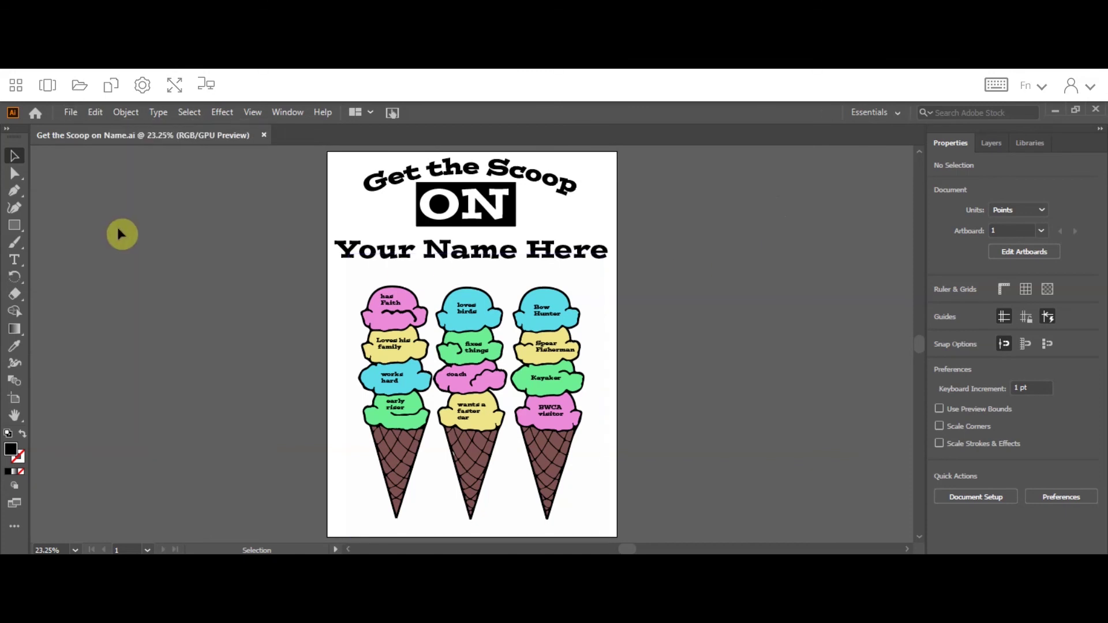